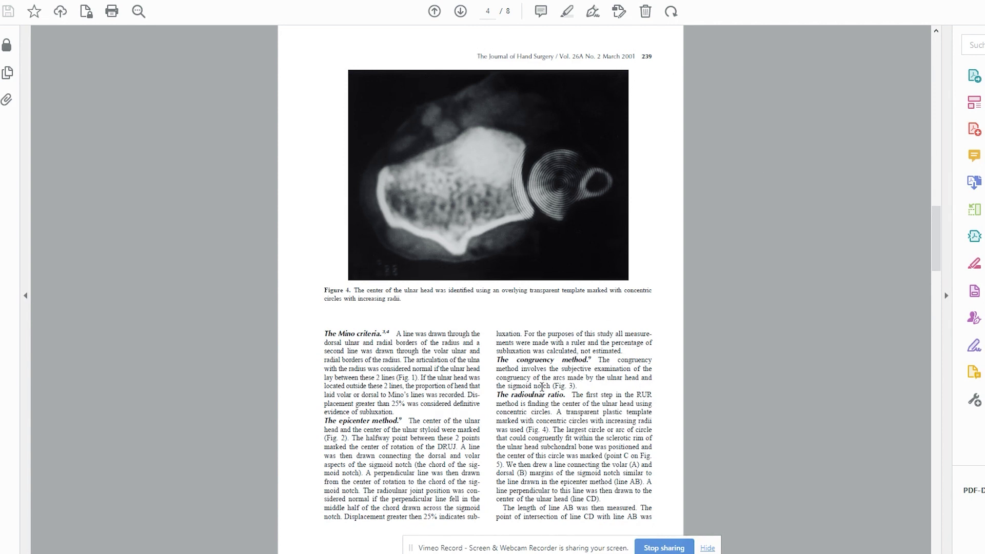
- Return from page 2 to the article's title page and adjust the view
key(Left)
key(Left)
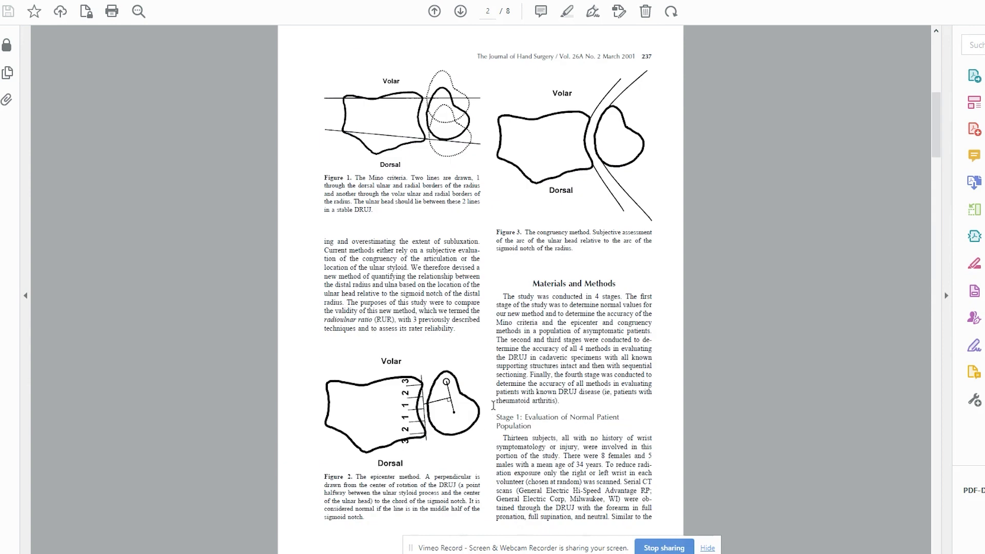
key(Left)
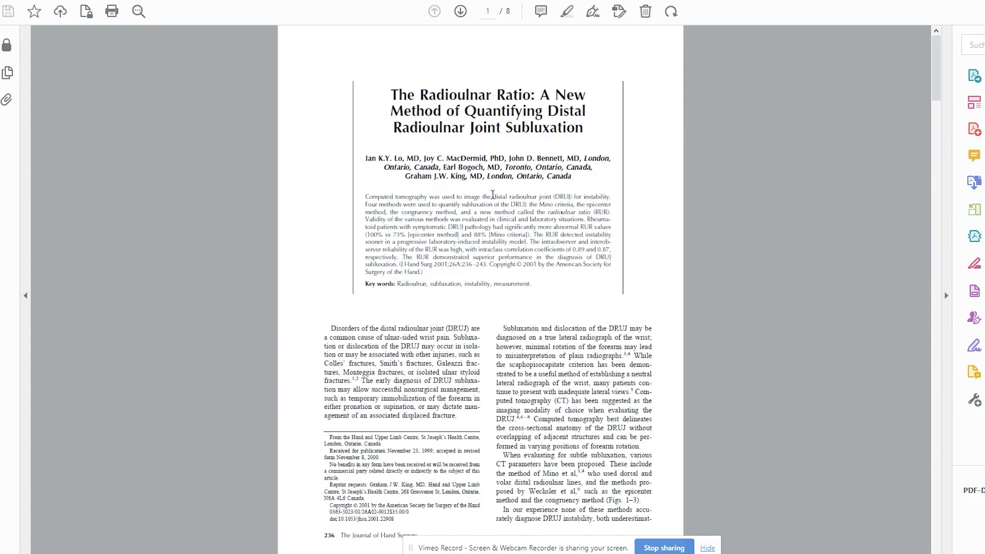
scroll(470, 382, up, 3)
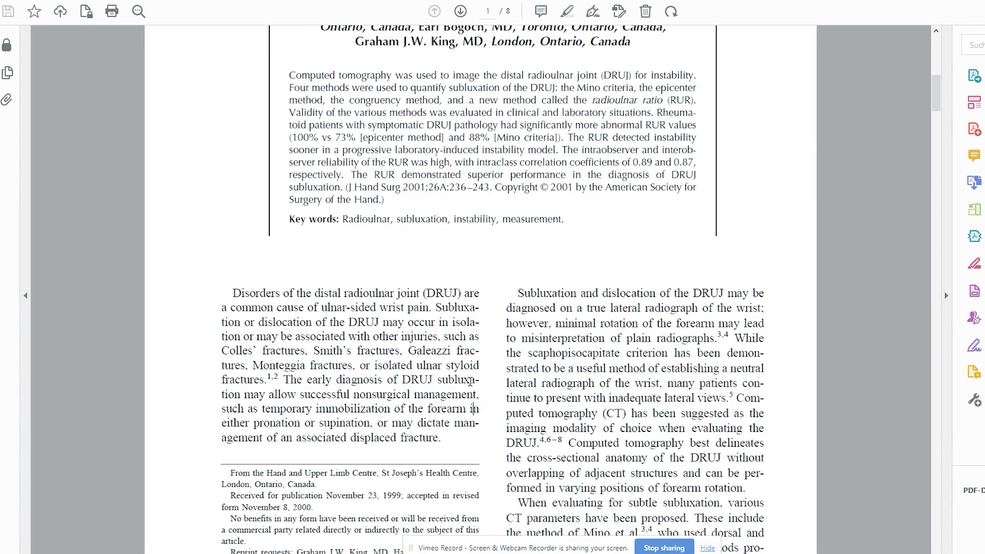
scroll(470, 382, down, 2)
drag(936, 112, 937, 173)
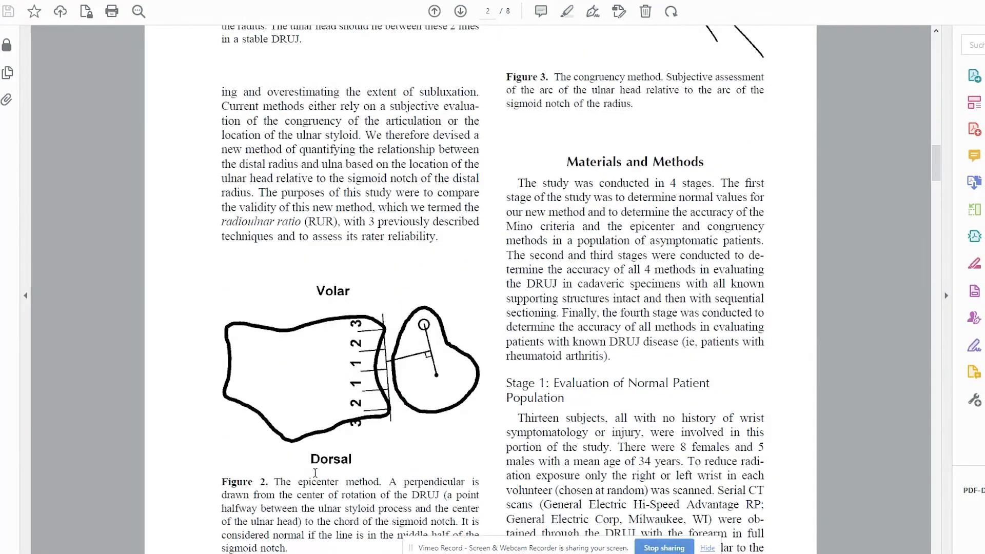
- Select and review the epicenter method wording in the Figure 2 caption
drag(273, 482, 382, 482)
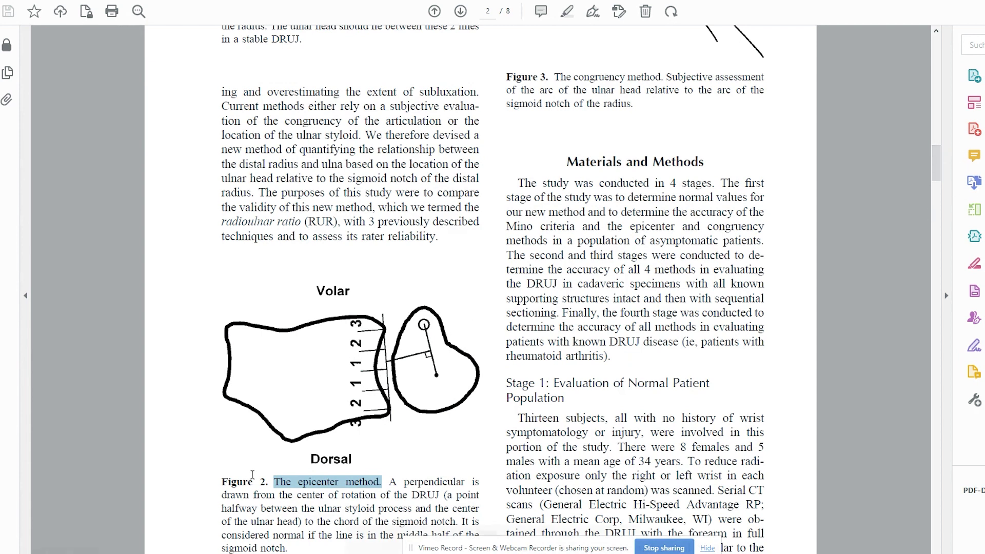
click(335, 494)
mouse_move(379, 483)
mouse_down()
mouse_move(280, 490)
mouse_move(308, 482)
mouse_up()
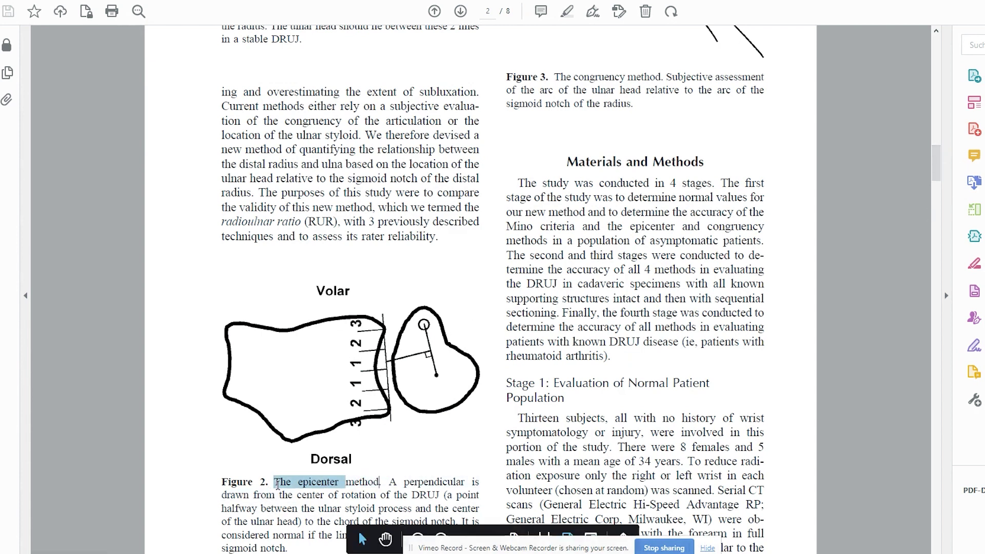
click(367, 483)
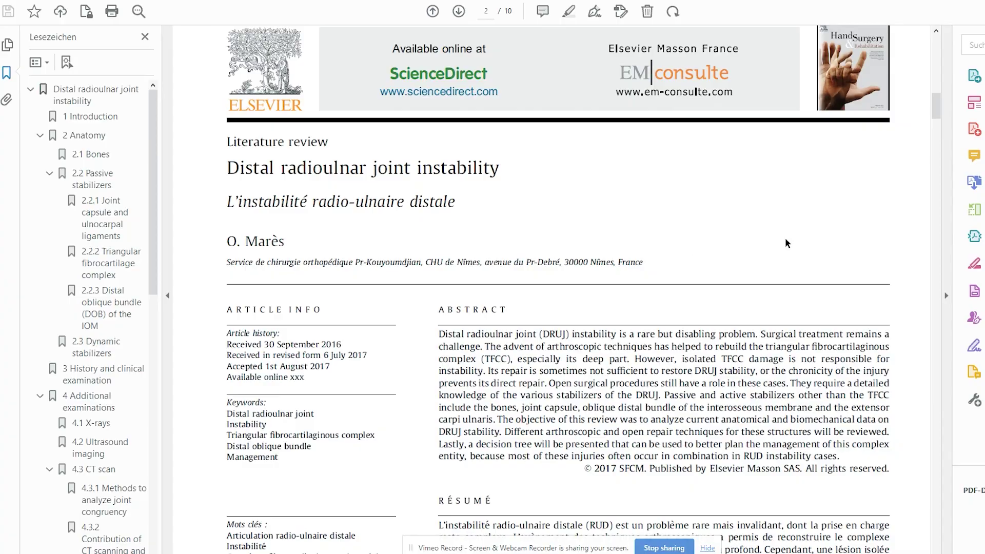
- Zoom into Fig. 3's radioulnar ratio panel on page 5, then move to the CT subluxation paper
drag(937, 105, 937, 295)
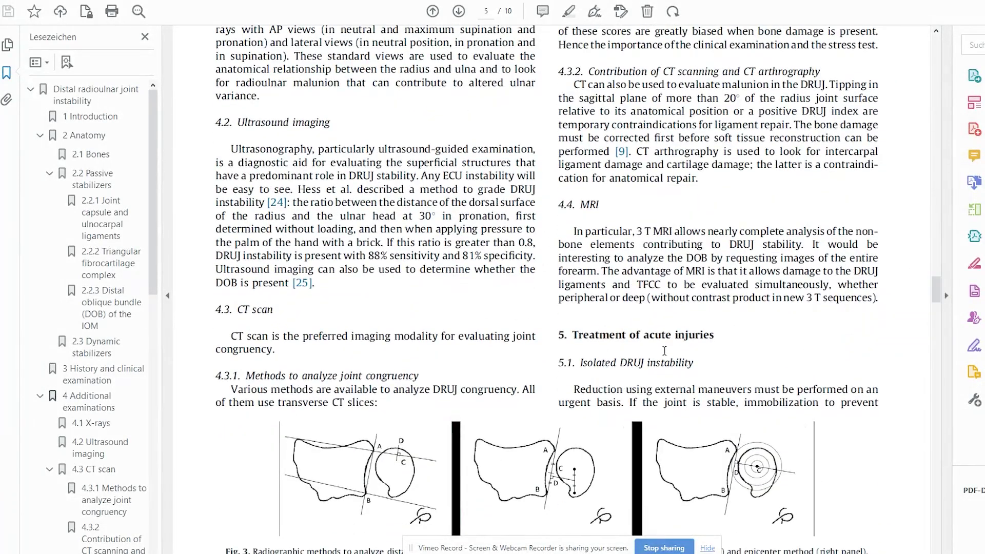
ctrl+scroll(664, 351, up, 2)
scroll(615, 390, down, 1)
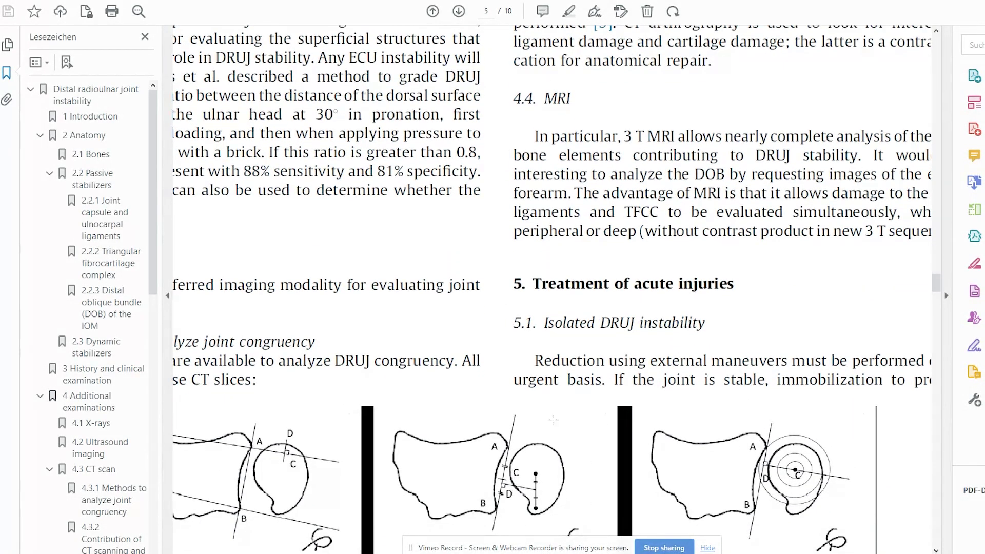
scroll(577, 386, down, 3)
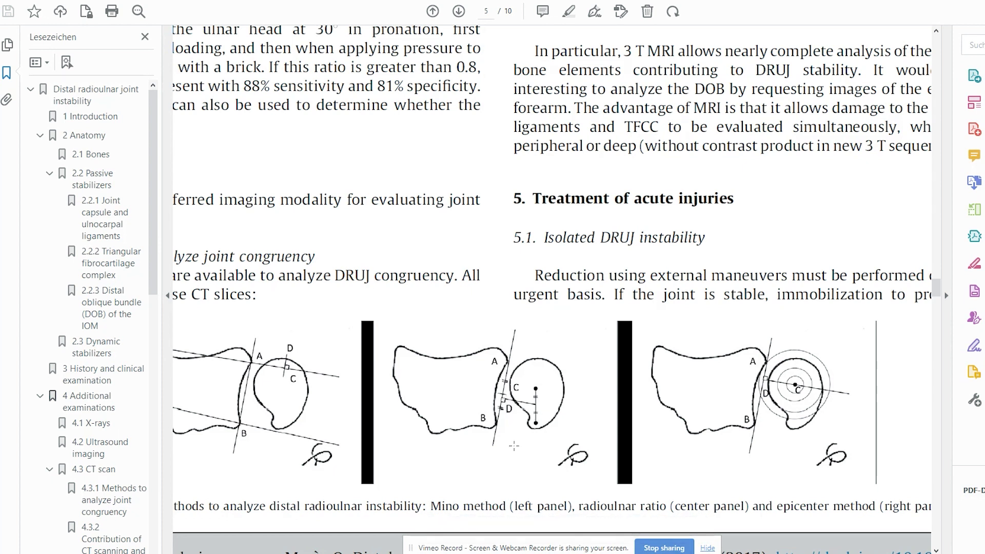
ctrl+scroll(514, 444, up, 3)
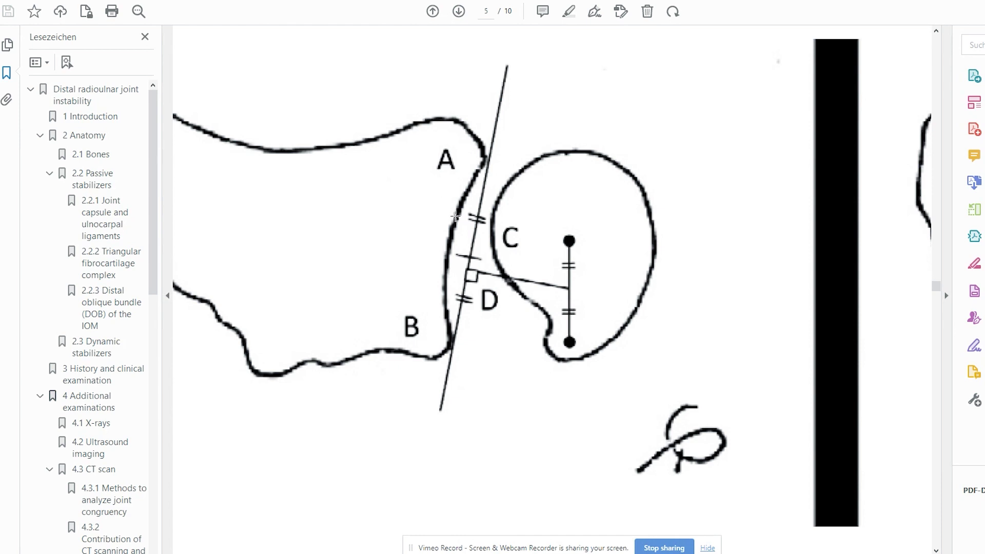
scroll(462, 215, down, 2)
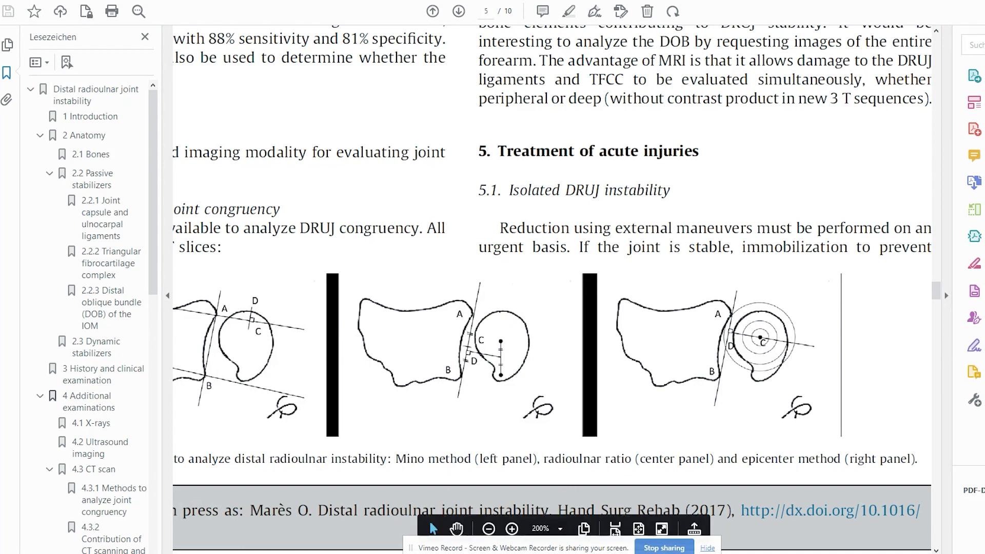
key(ctrl+Tab)
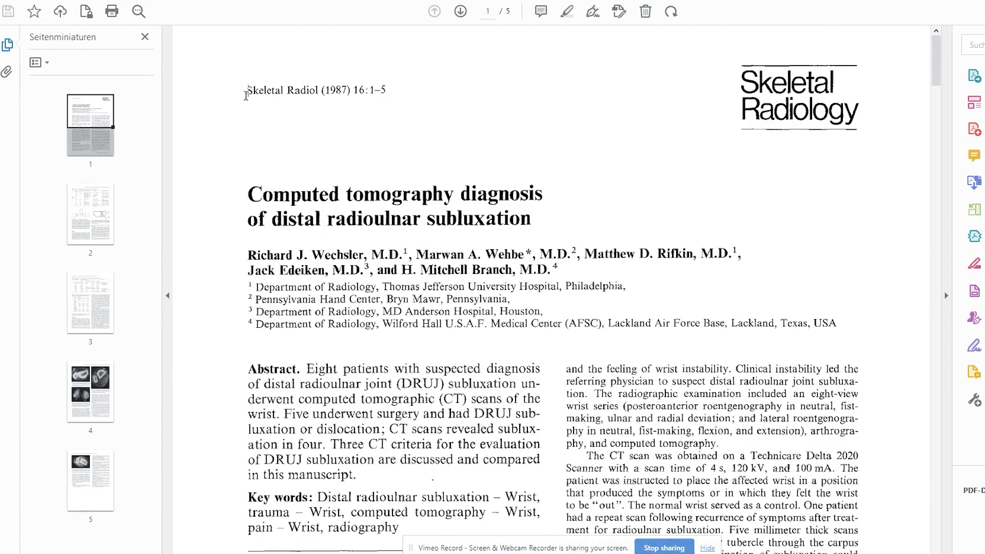
- Enlarge page 2's Fig. 1 A–C diagrams of the epicenter, radioulnar line and congruity methods
drag(248, 93, 342, 88)
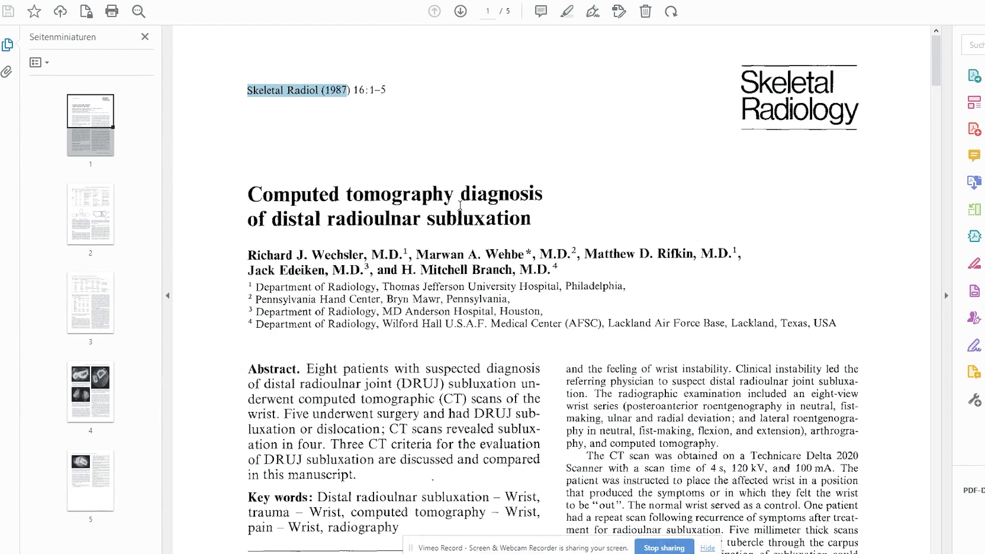
drag(937, 68, 935, 199)
scroll(304, 405, up, 4)
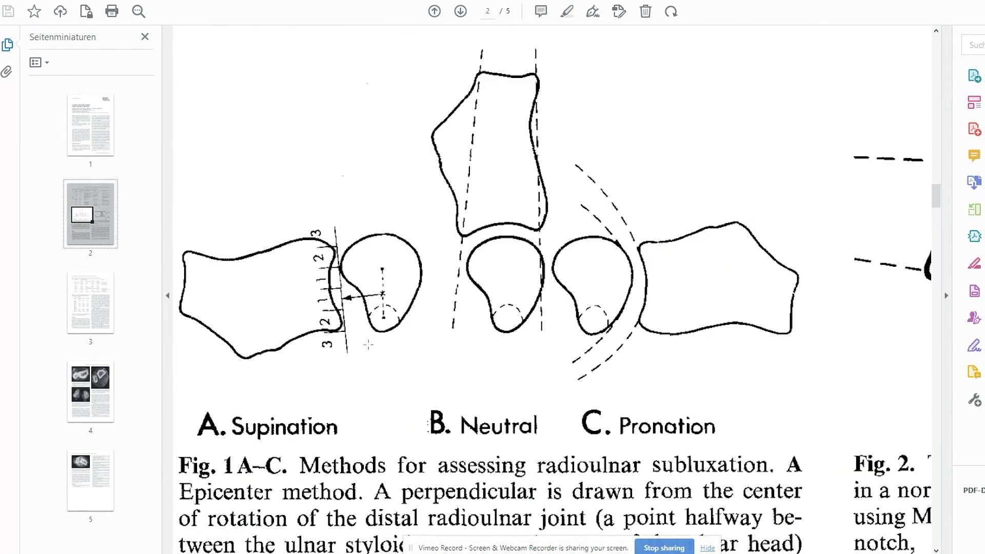
scroll(368, 347, down, 2)
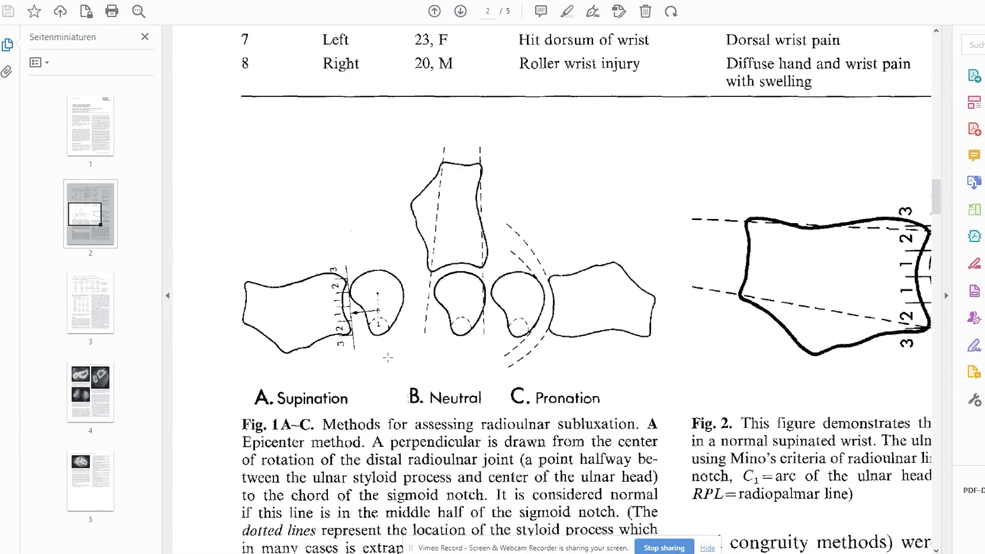
scroll(404, 352, up, 3)
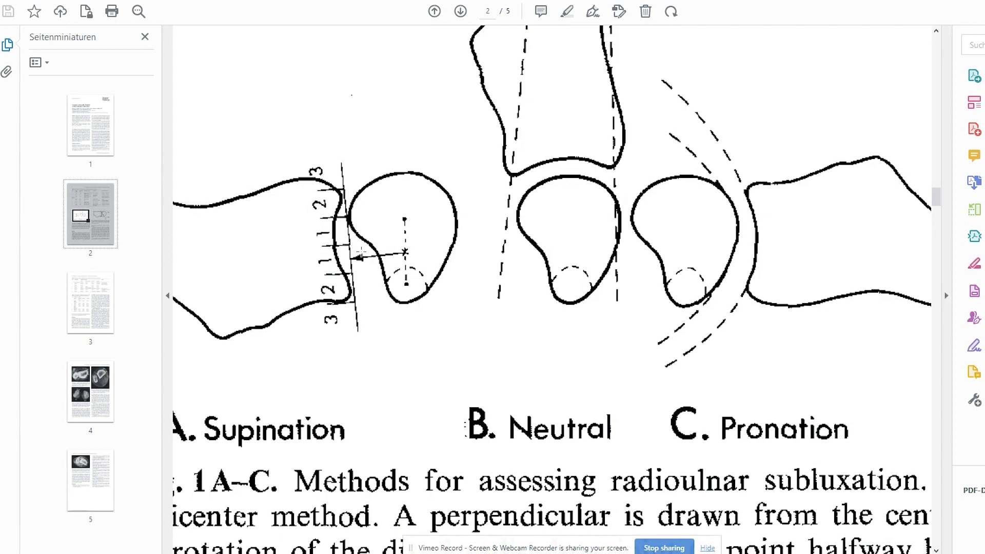
scroll(508, 280, down, 2)
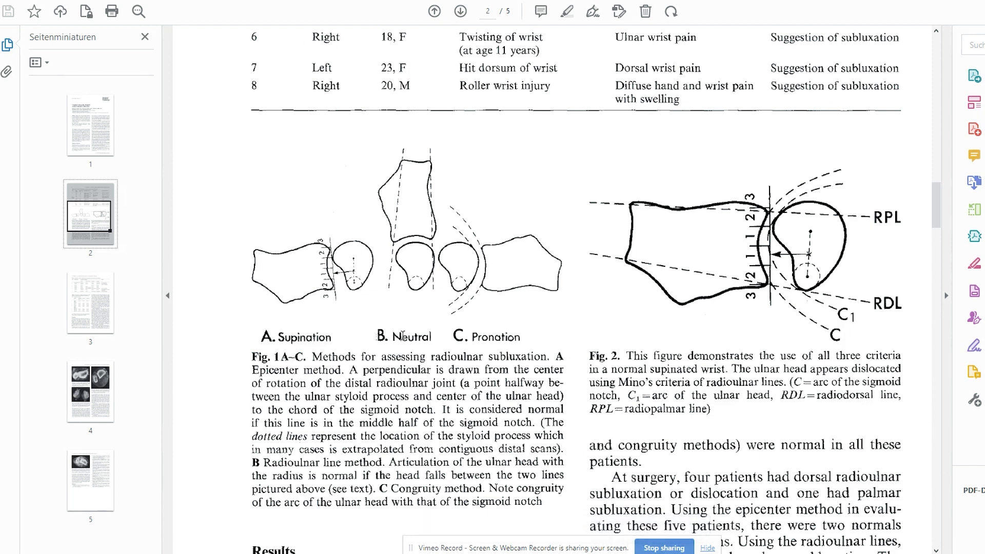
scroll(394, 368, up, 2)
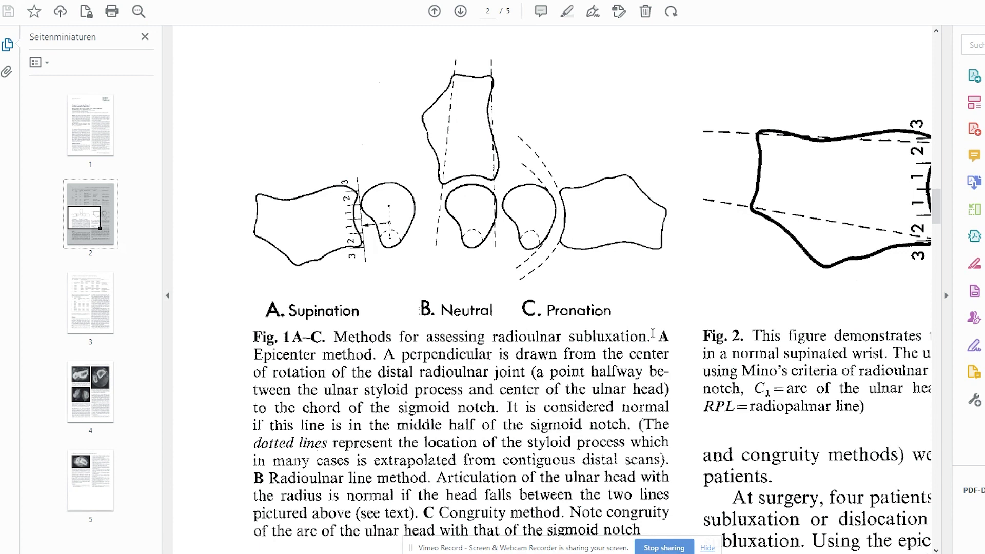
- Highlight the Fig. 1 caption's epicenter method entry and DRUJ rotation-centre definition
drag(256, 354, 394, 355)
click(405, 360)
drag(532, 372, 649, 390)
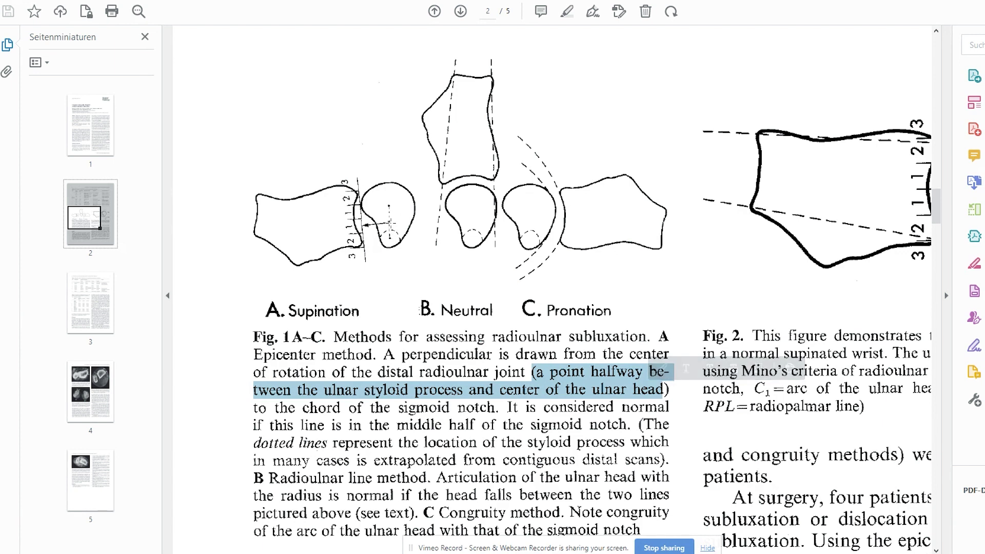
click(433, 356)
- Select the perpendicular-line and normal-position sentences, then move to page 4's CT scans
drag(387, 356, 524, 373)
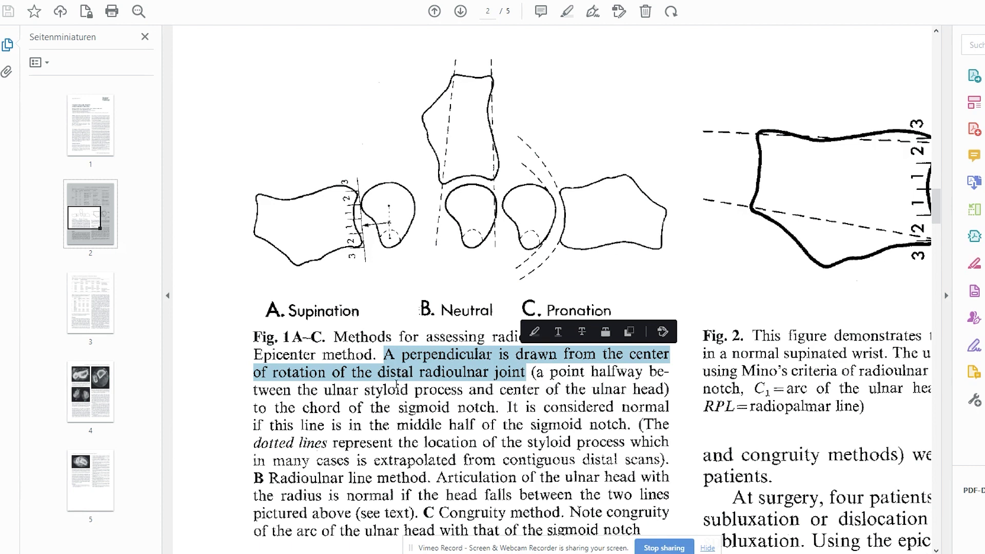
drag(384, 353, 669, 395)
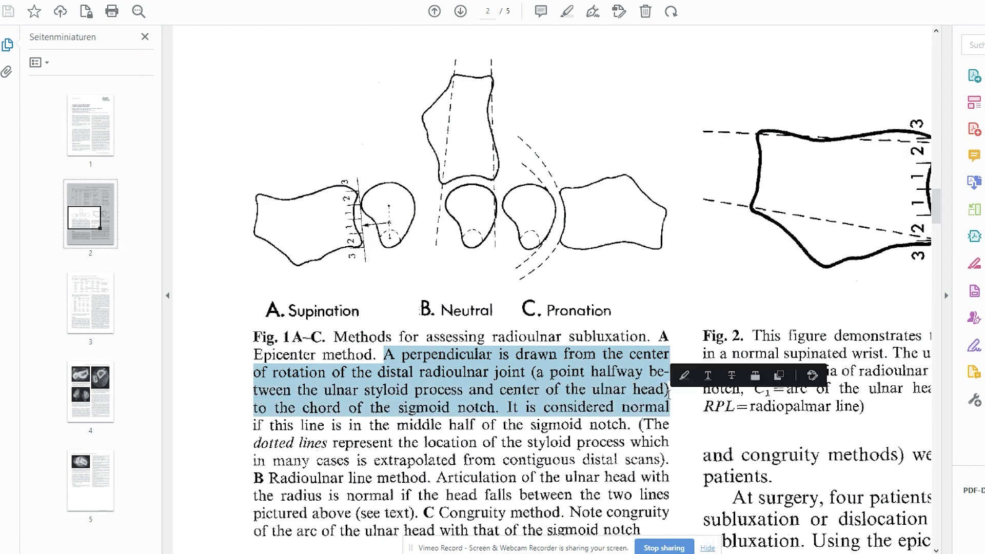
click(508, 410)
scroll(596, 296, down, 1)
drag(936, 216, 948, 359)
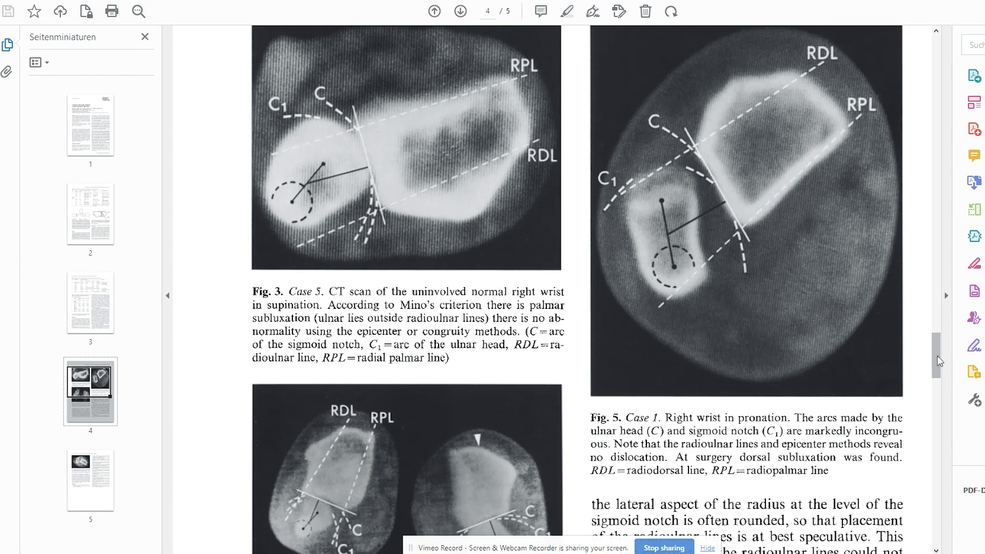
- Re-read page 2's 'A perpendicular is drawn from' caption, then scroll through pages 4 and 3
drag(936, 345, 905, 239)
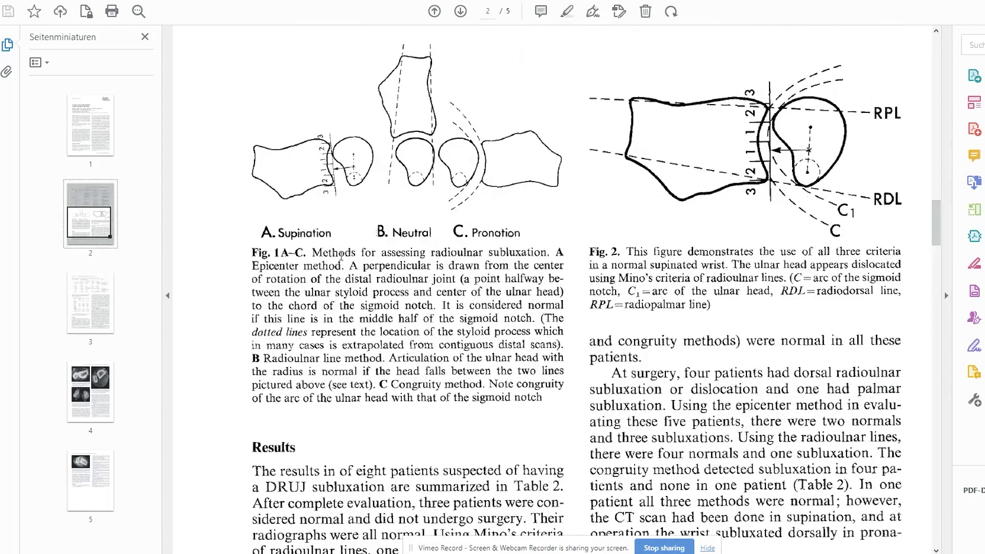
scroll(410, 321, up, 1)
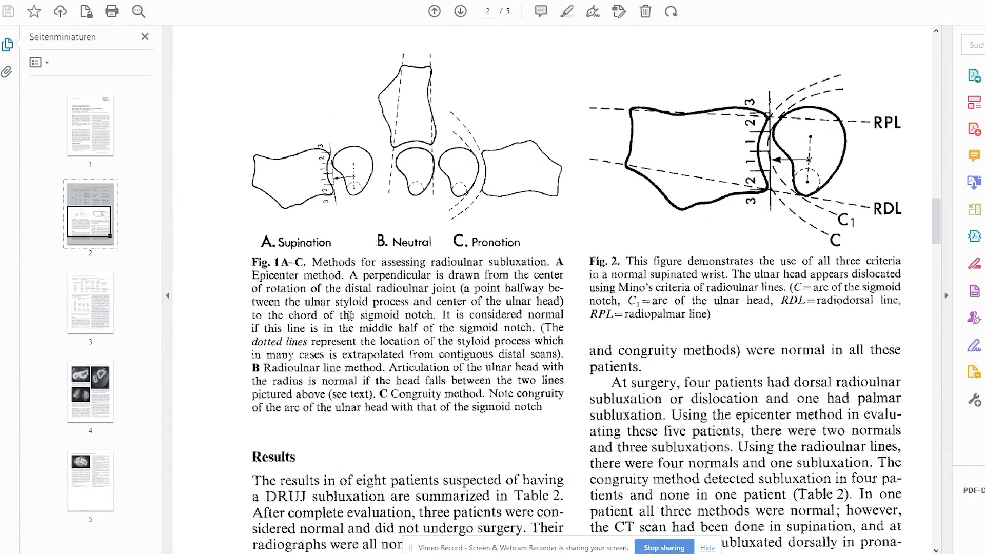
drag(354, 277, 501, 274)
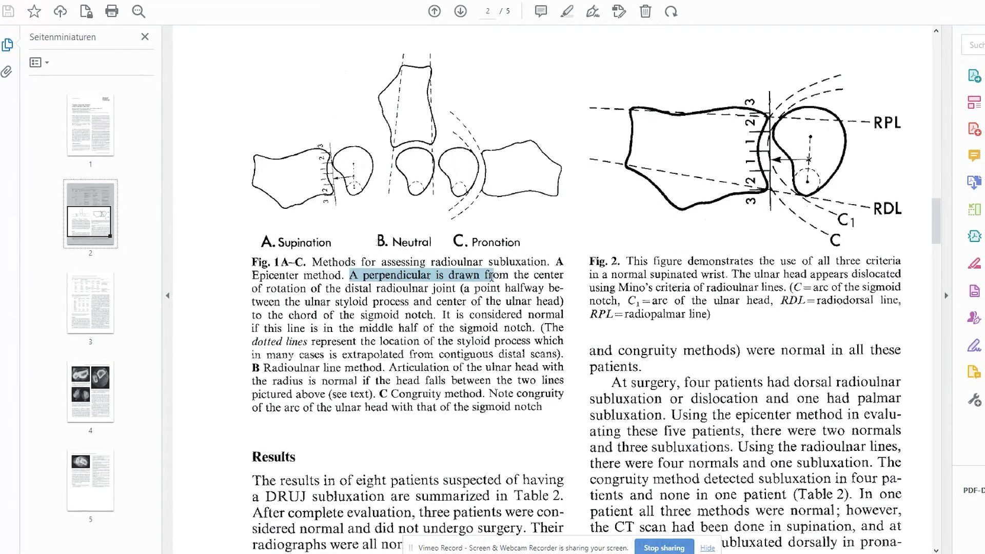
click(406, 297)
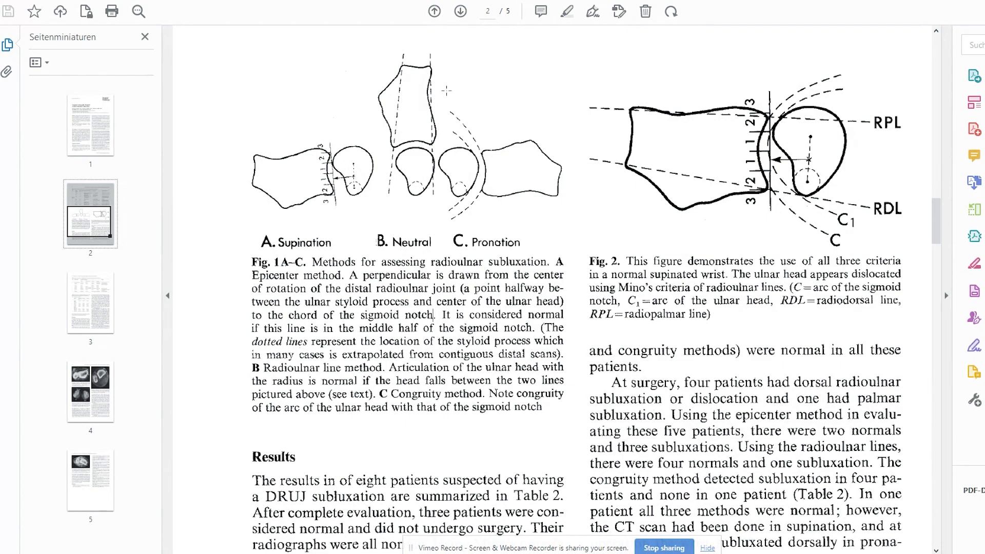
drag(943, 214, 945, 350)
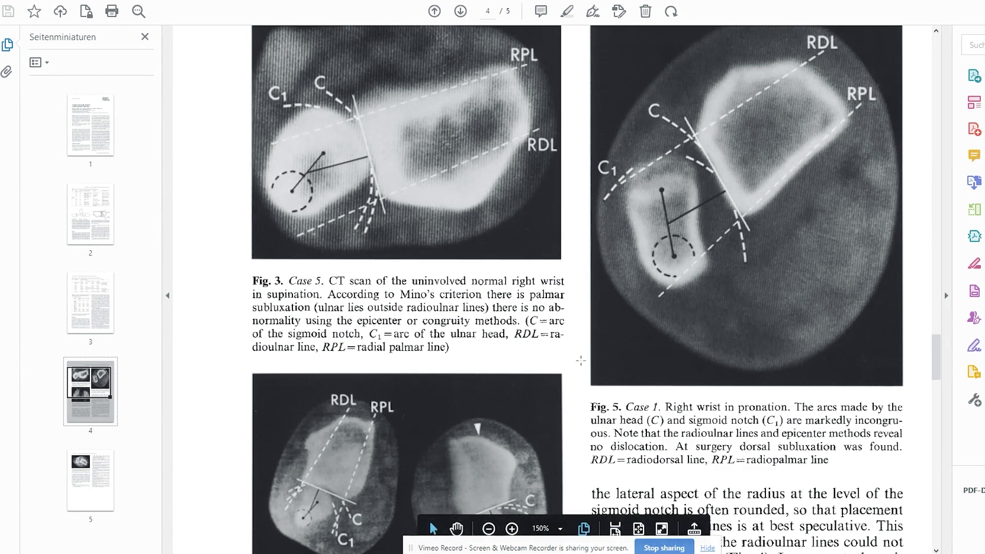
drag(934, 358, 929, 320)
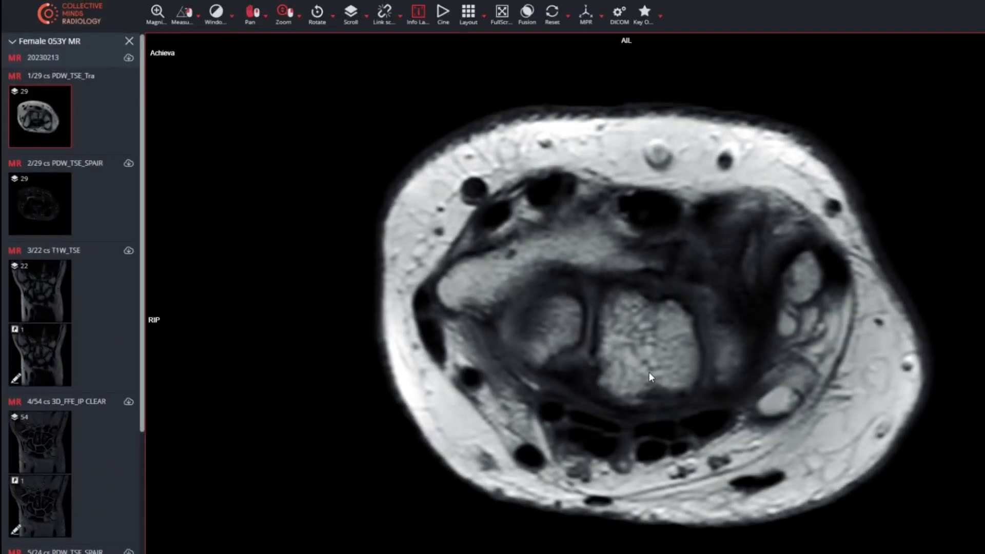
scroll(648, 372, down, 3)
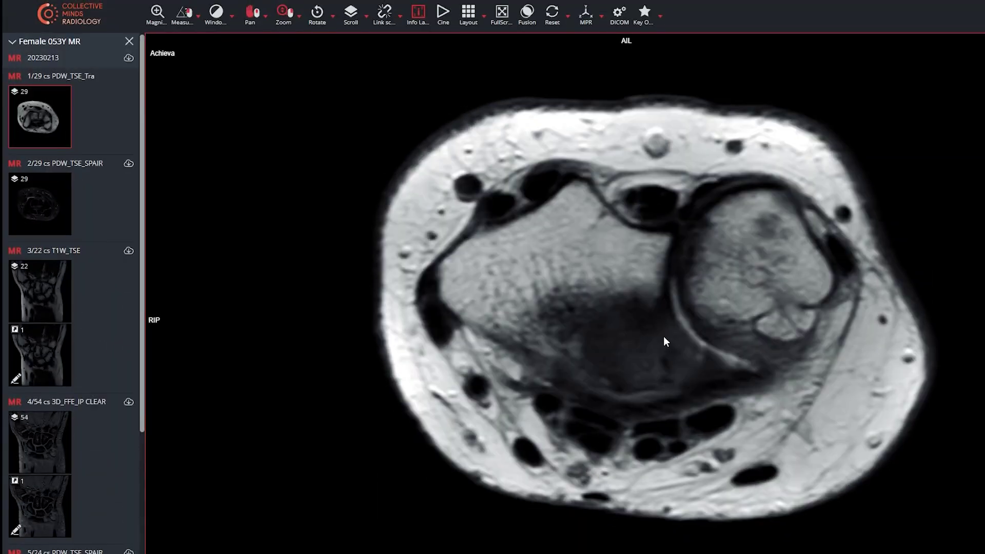
- Choose an axial slice and draw a 7.26 mm length measurement across the ulnar head
scroll(711, 247, down, 2)
scroll(774, 179, up, 1)
scroll(694, 236, down, 1)
scroll(788, 216, down, 1)
scroll(763, 280, down, 1)
scroll(745, 273, up, 1)
click(184, 18)
scroll(818, 272, down, 2)
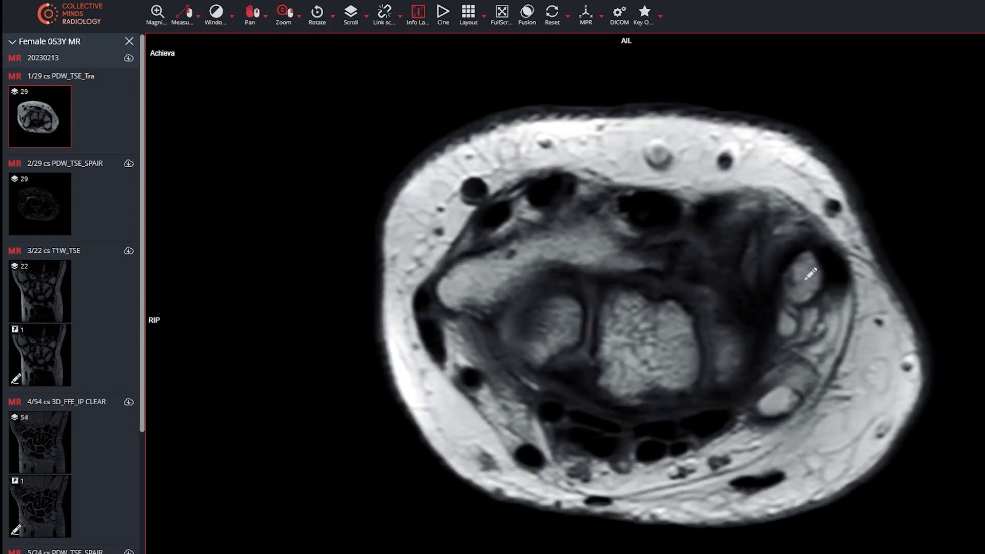
scroll(809, 275, down, 2)
drag(804, 280, 755, 259)
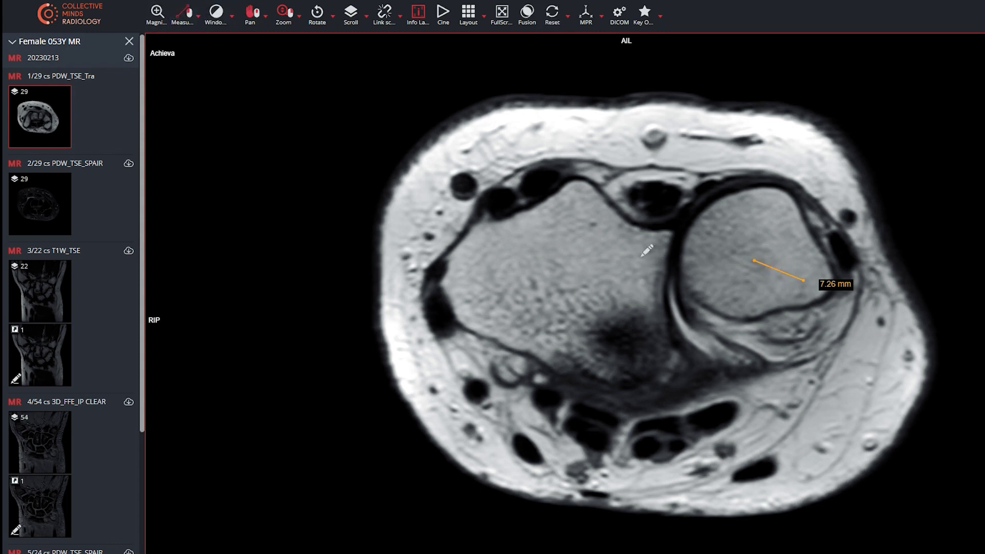
- Draw a line along the sigmoid notch and move the 7.26 mm label aside
drag(674, 229, 690, 371)
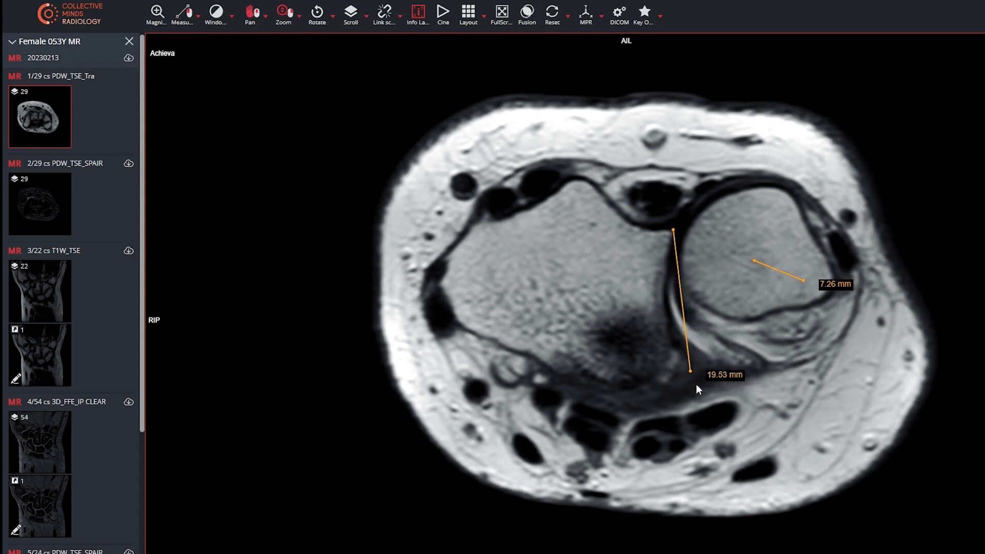
scroll(694, 383, down, 2)
scroll(688, 368, up, 2)
drag(690, 371, 690, 370)
drag(837, 284, 982, 255)
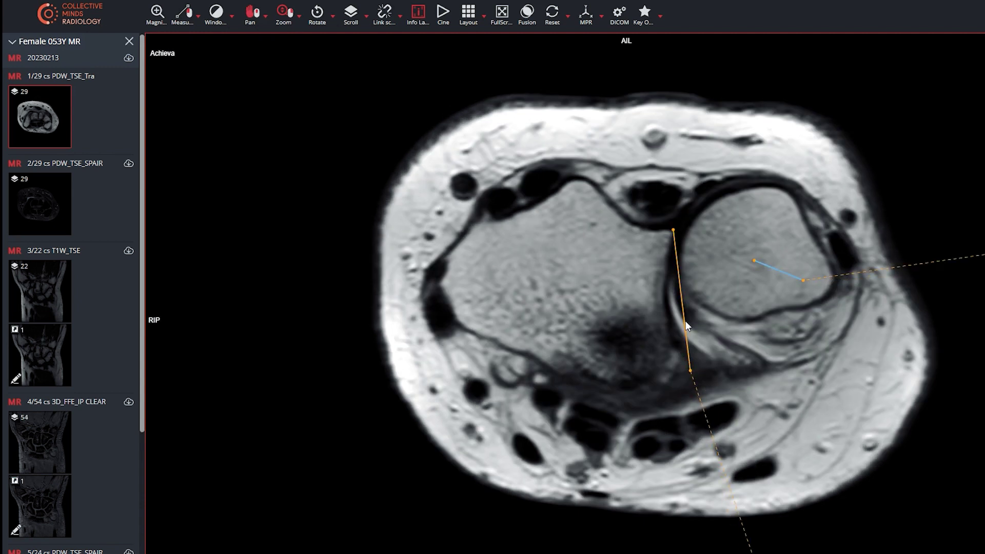
- Draw a 20.00 mm line through the ulnar head and shift it up to the joint centre
scroll(703, 319, down, 1)
scroll(700, 315, up, 1)
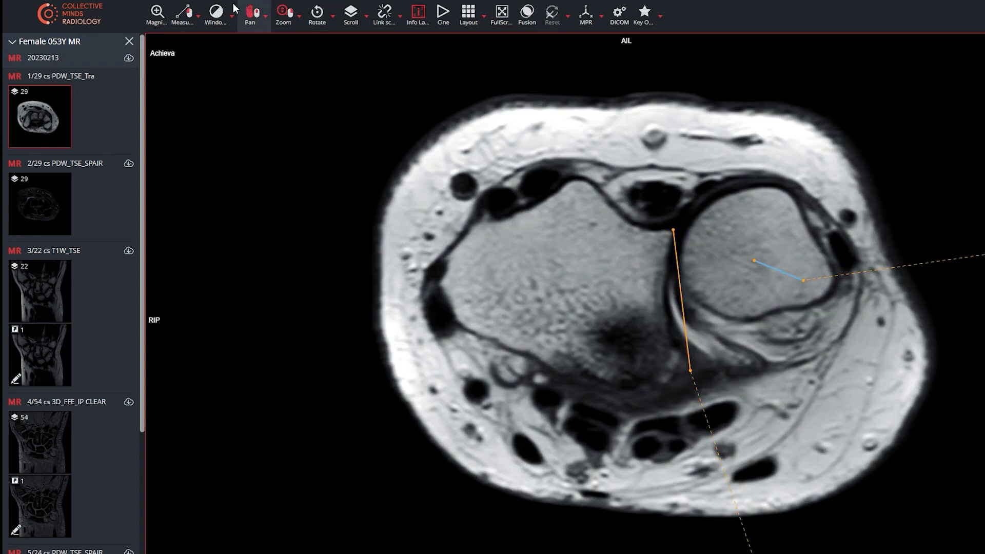
click(184, 22)
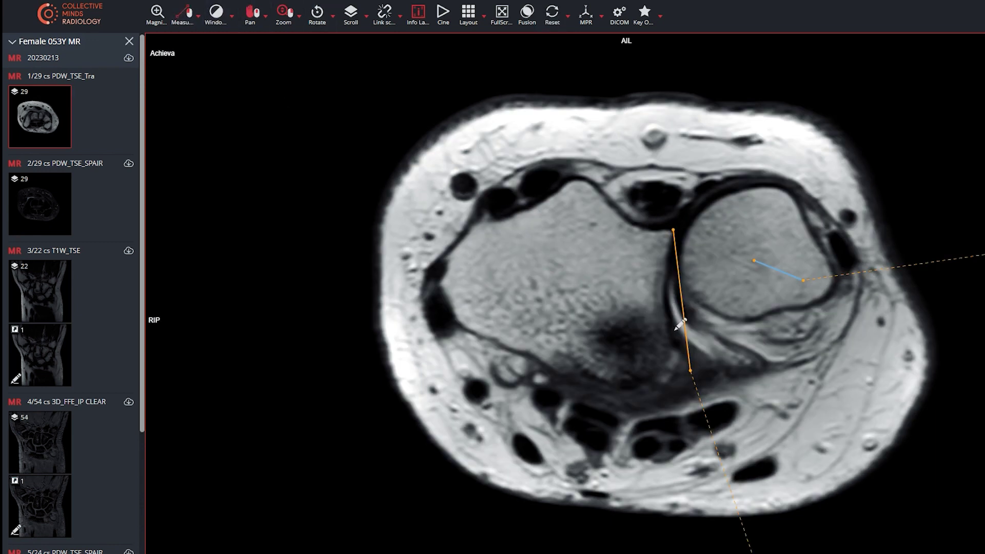
drag(670, 341, 815, 325)
drag(713, 338, 700, 281)
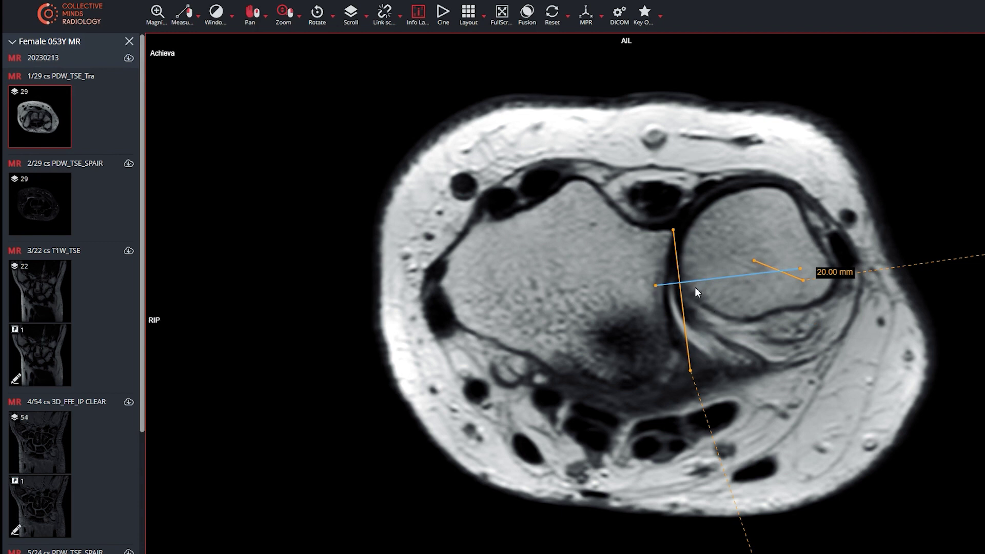
scroll(352, 175, up, 1)
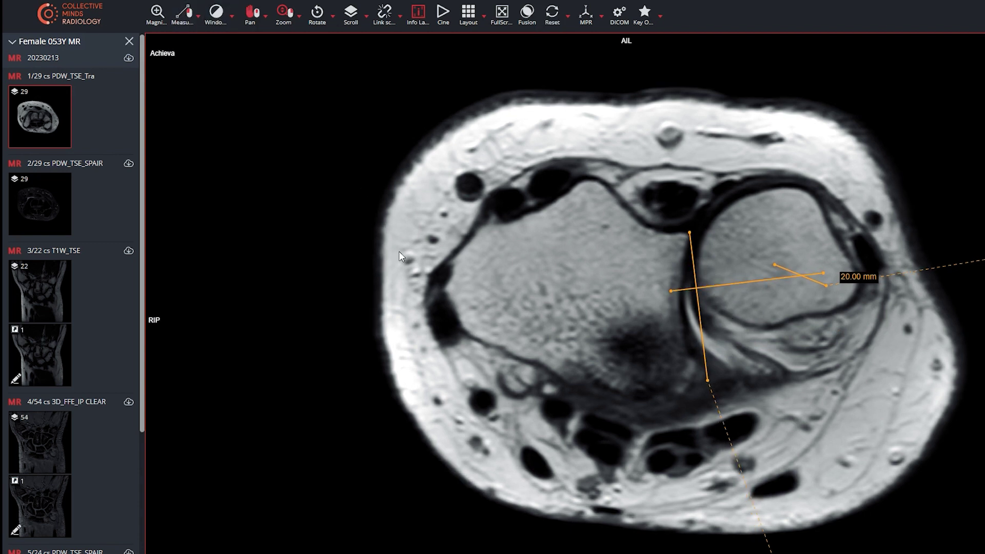
- With the Pencil, draw three tick marks and a bracket along the sigmoid notch line
right_click(399, 252)
mouse_move(448, 290)
click(430, 273)
drag(687, 308, 706, 308)
drag(684, 273, 702, 271)
drag(693, 343, 712, 344)
mouse_move(671, 276)
mouse_down()
mouse_move(663, 337)
mouse_move(688, 353)
mouse_up()
- Write the label '50%' beside the bracket
mouse_move(610, 311)
mouse_down()
mouse_move(608, 325)
mouse_move(632, 306)
mouse_move(649, 323)
mouse_up()
click(641, 308)
click(648, 323)
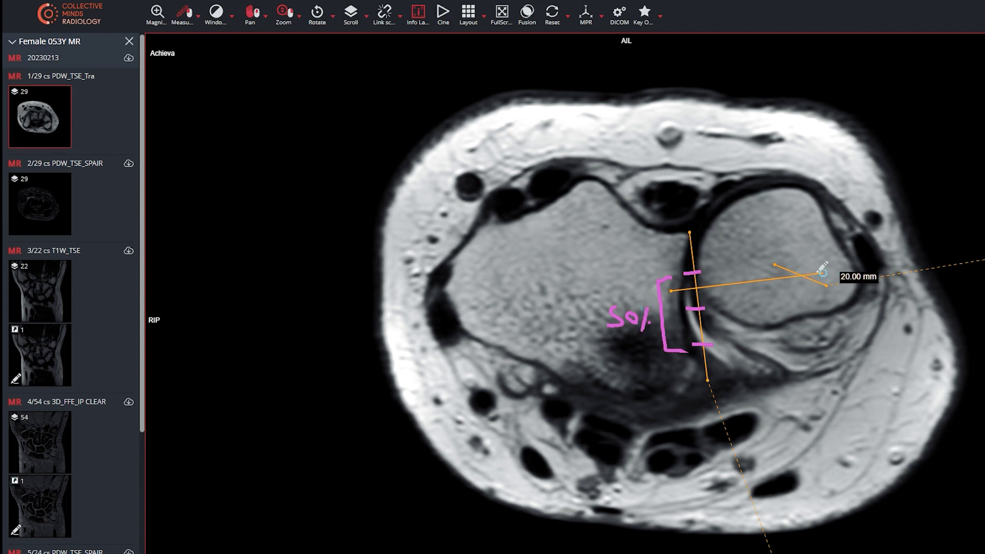